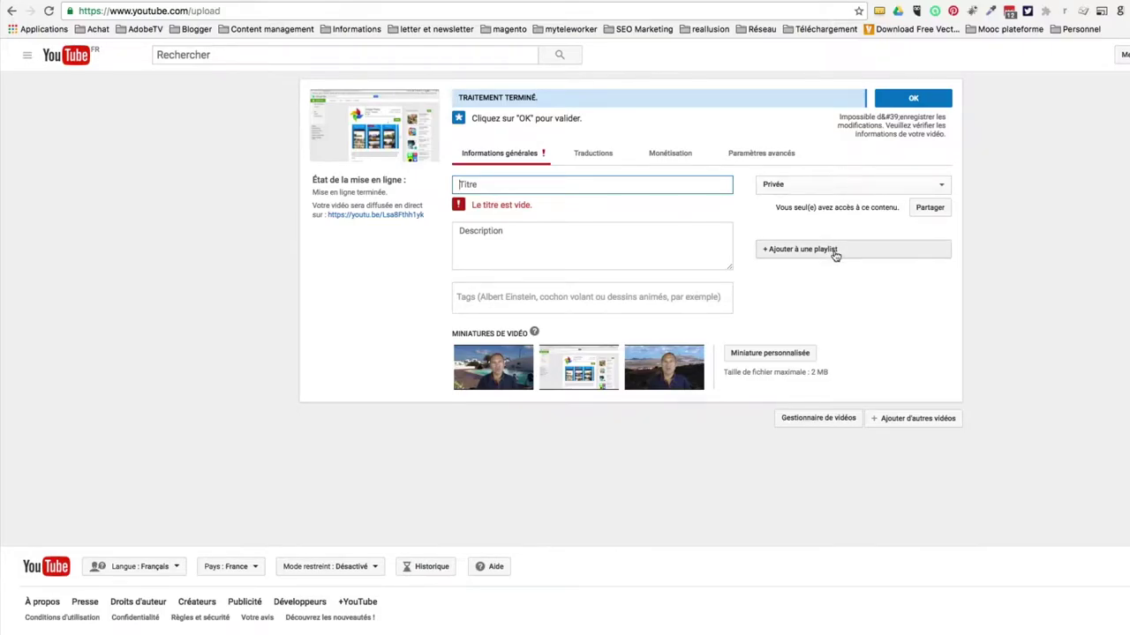
Switch to the AnswerThePublic results page and go to the site's home page at answerthepublic.com.
click(583, 183)
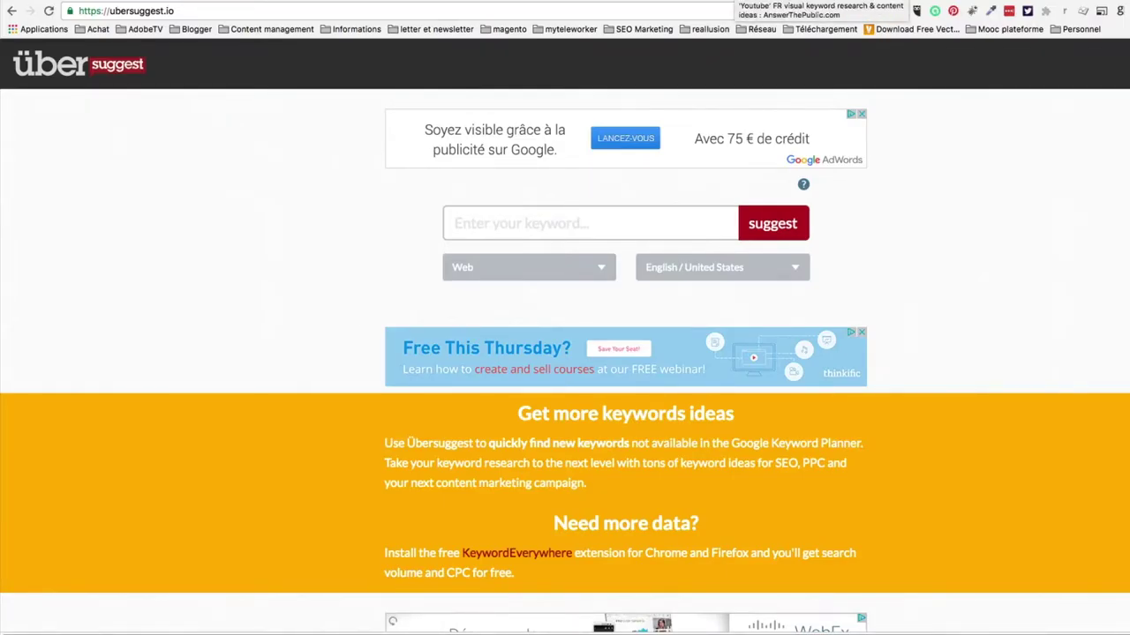
click(741, 2)
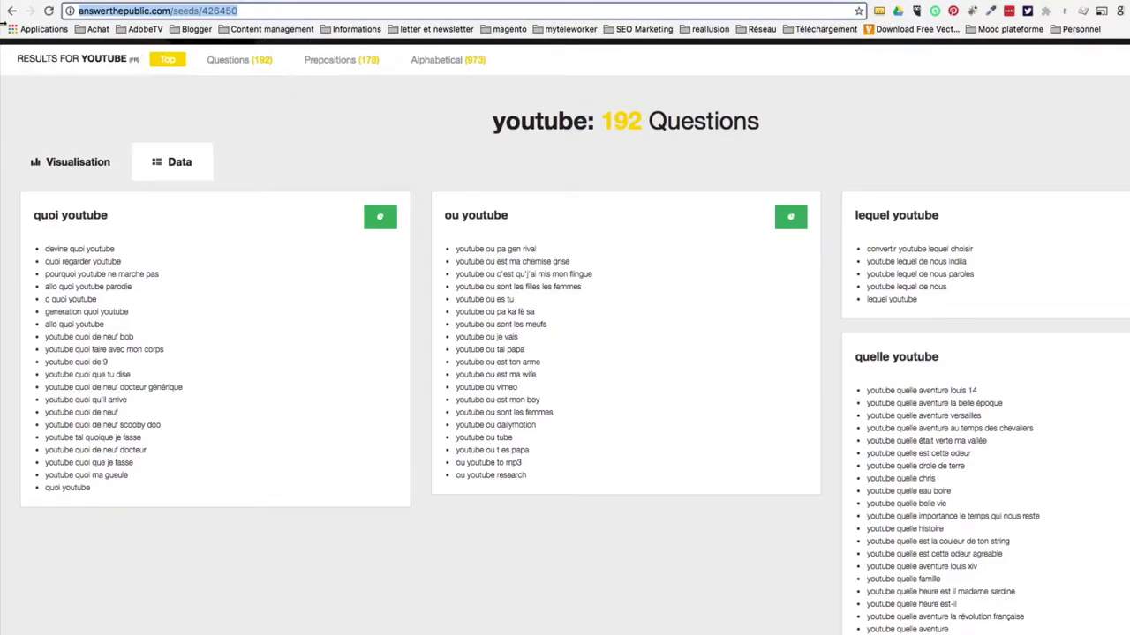
click(237, 11)
key(BackSpace)
key(BackSpace)
key(BackSpace)
key(BackSpace)
key(BackSpace)
key(BackSpace)
key(BackSpace)
key(BackSpace)
key(BackSpace)
key(BackSpace)
key(BackSpace)
key(BackSpace)
key(BackSpace)
key(Return)
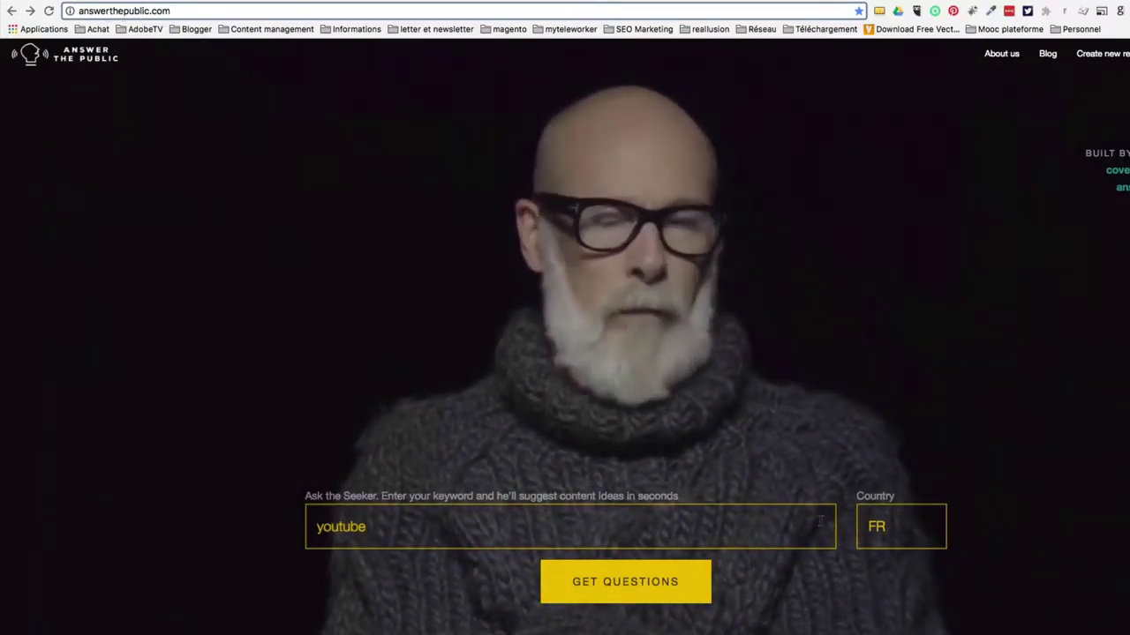
Get the questions for the keyword "youtube" in country FR and review them as a data list.
click(664, 590)
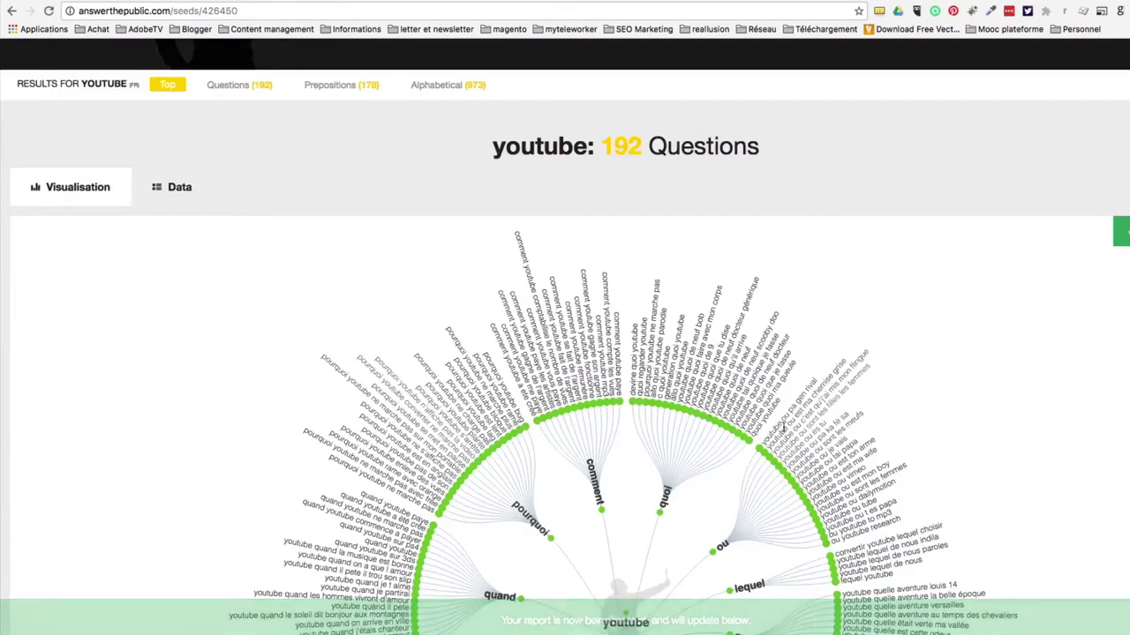
scroll(783, 428, down, 3)
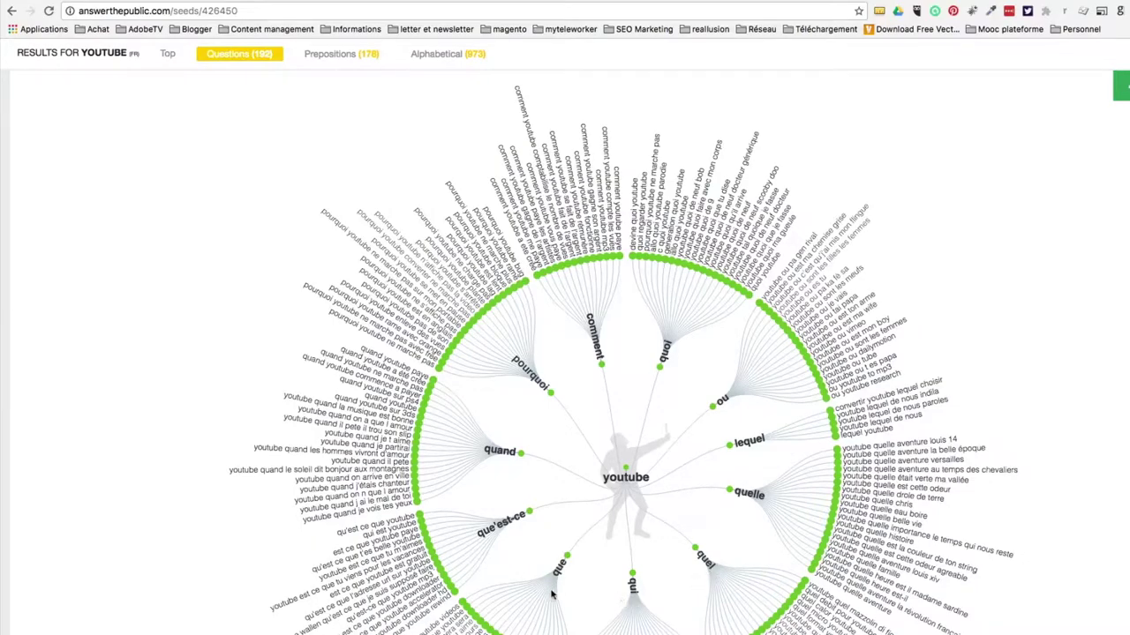
scroll(172, 224, up, 3)
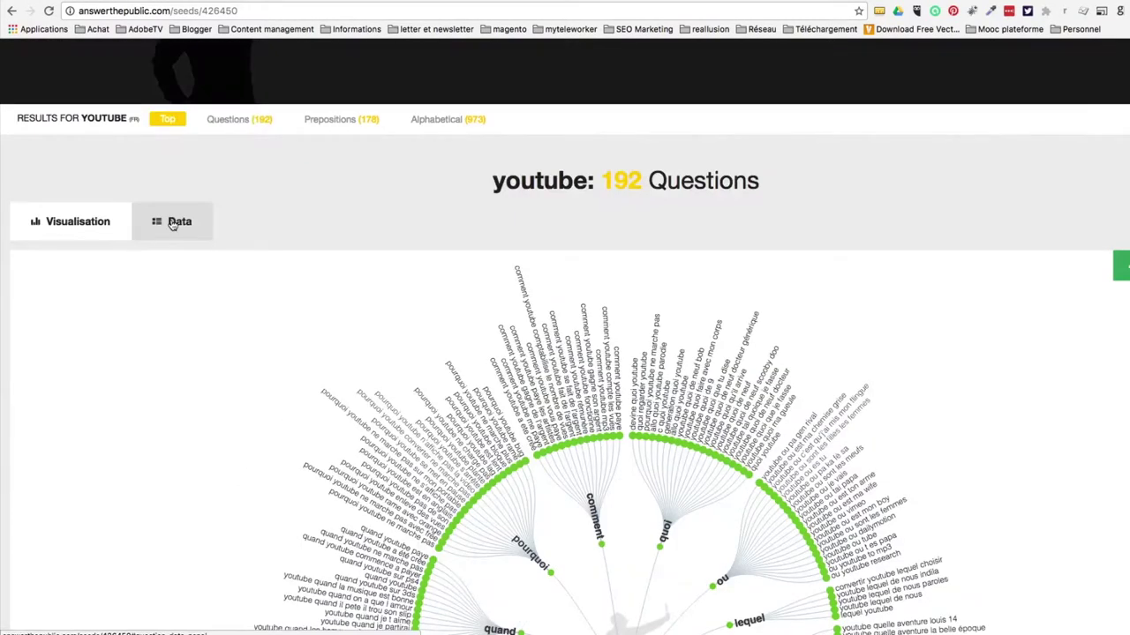
click(173, 224)
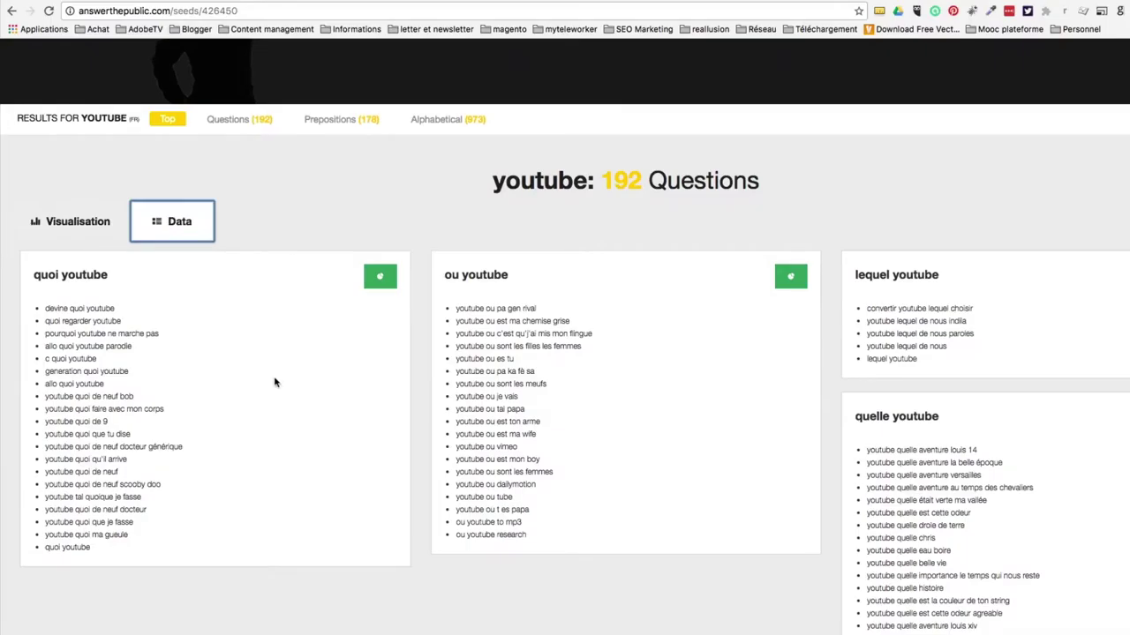
scroll(274, 382, down, 7)
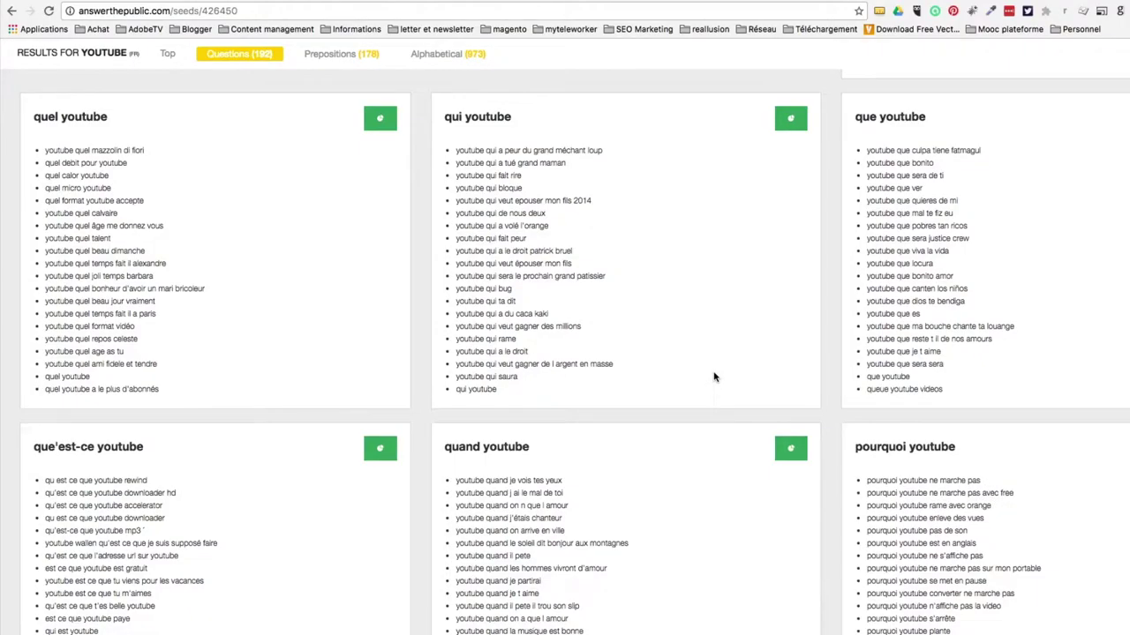
scroll(715, 376, up, 2)
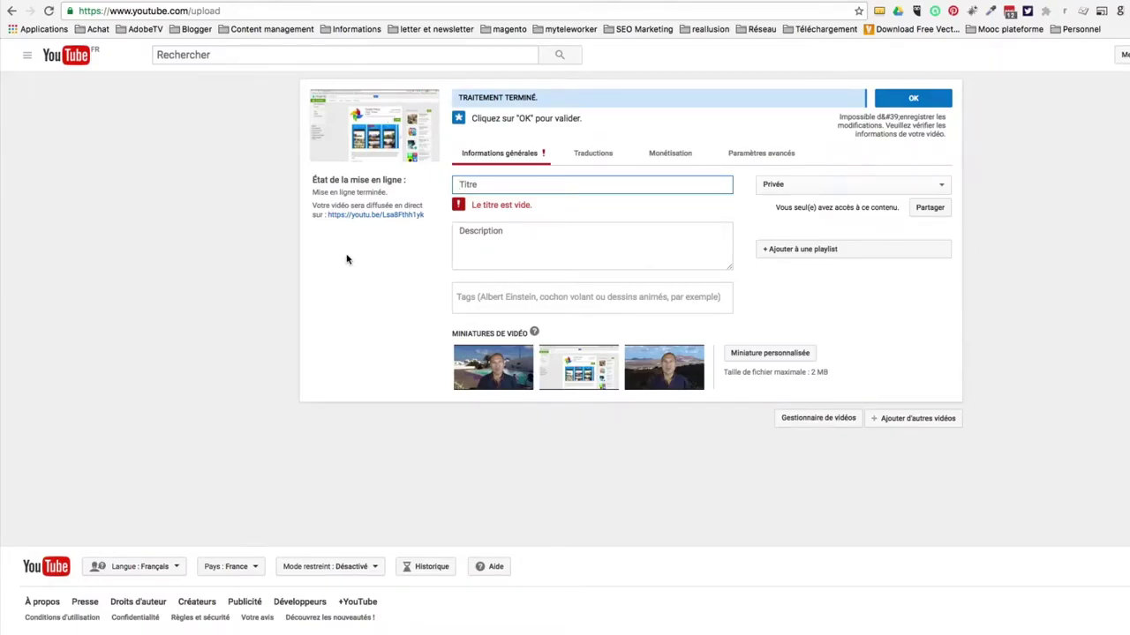
Title the uploaded YouTube video "Comment sauvegarder automatiquement avec Google drive ?" and paste in the description about Google Drive extensions with its links.
text(Comment sauvegarder automatiquement avec Google drive ?)
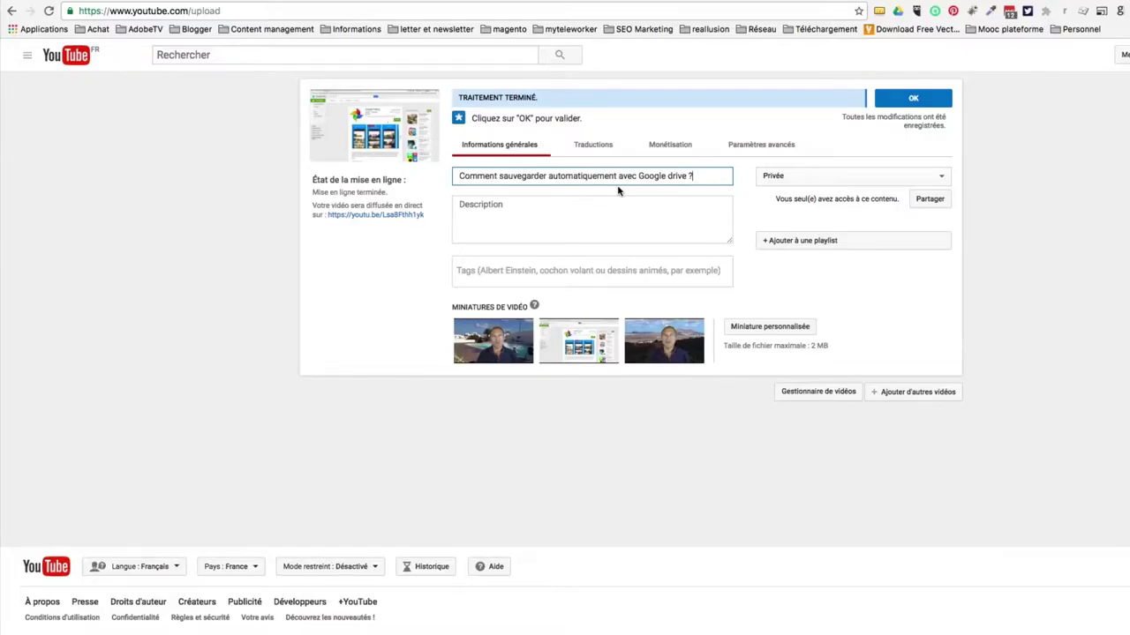
click(578, 198)
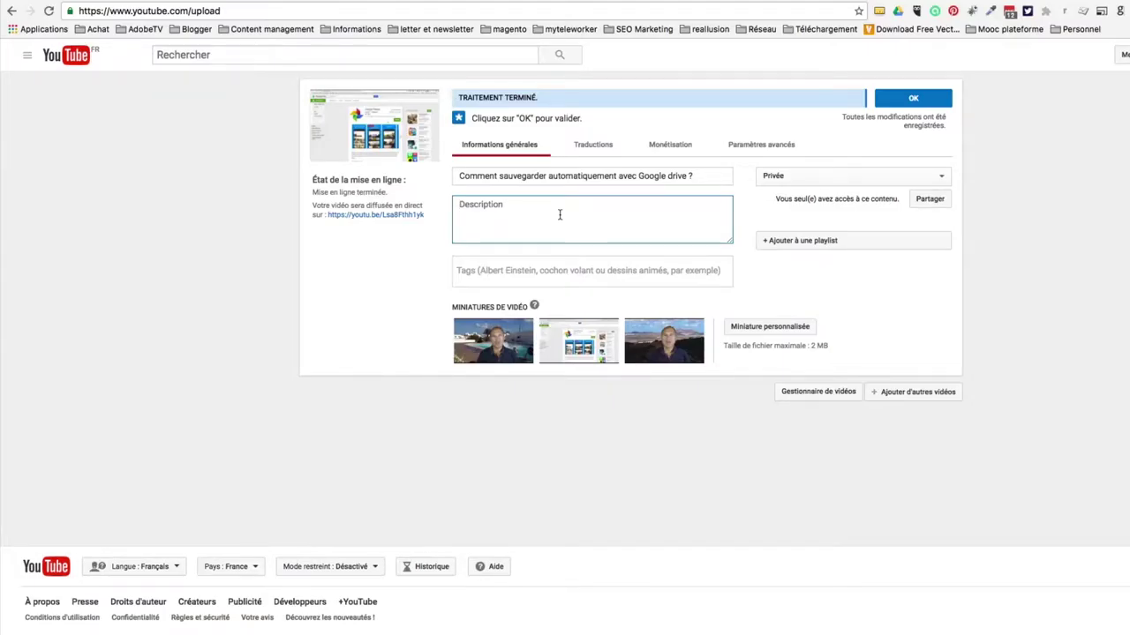
key(super+v)
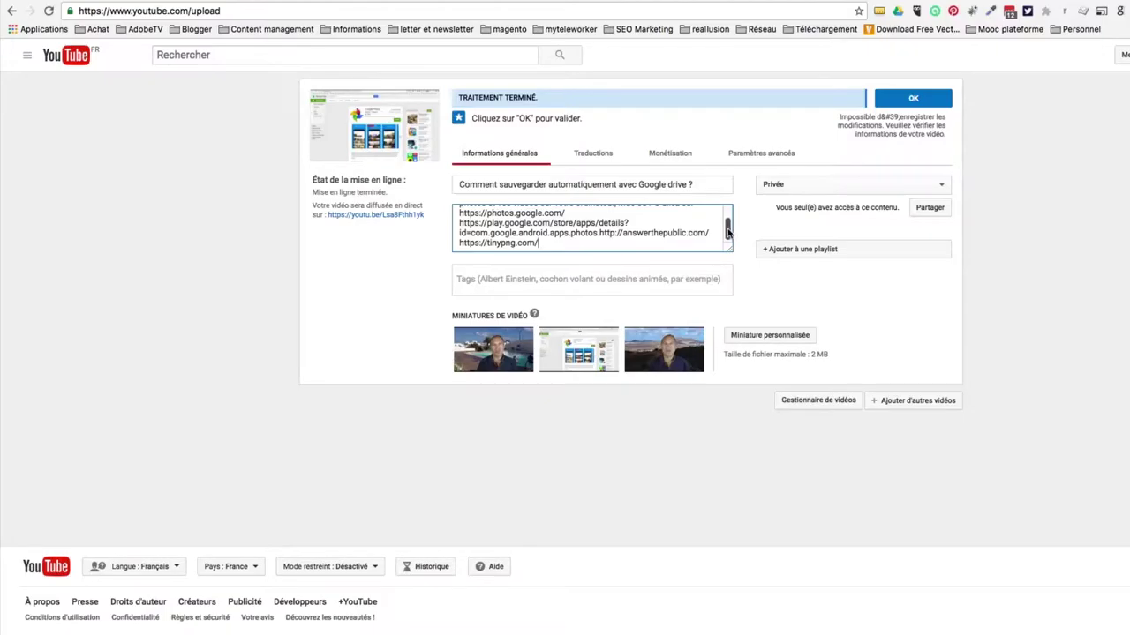
drag(729, 232, 729, 212)
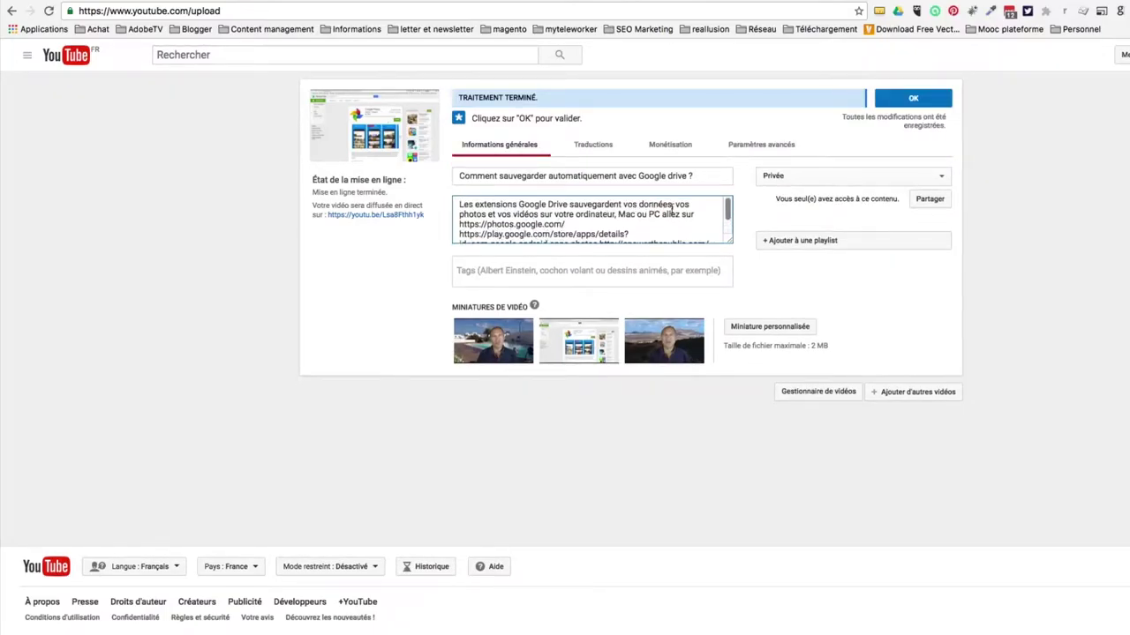
drag(728, 208, 728, 226)
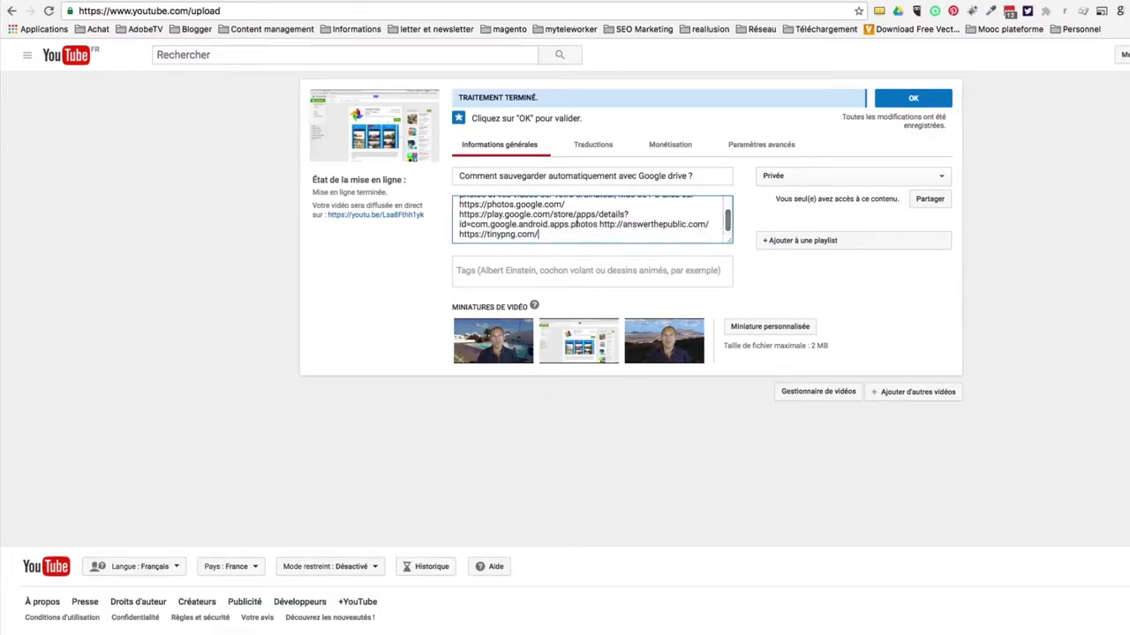
click(560, 235)
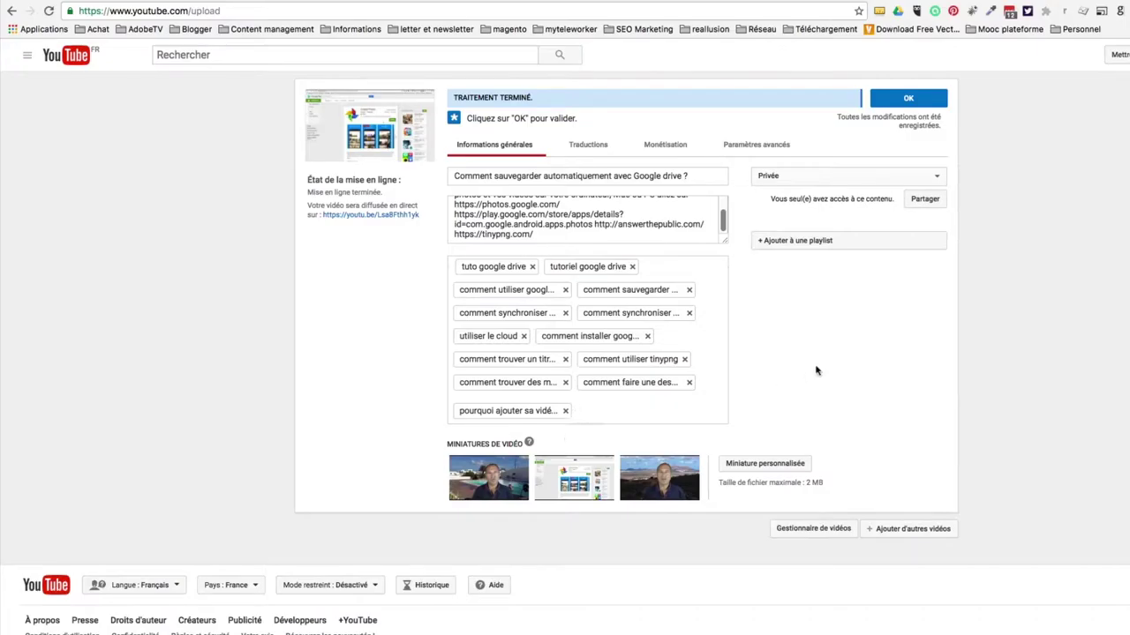
Add the video to the playlist "créer du contenu pour votre blog".
click(799, 243)
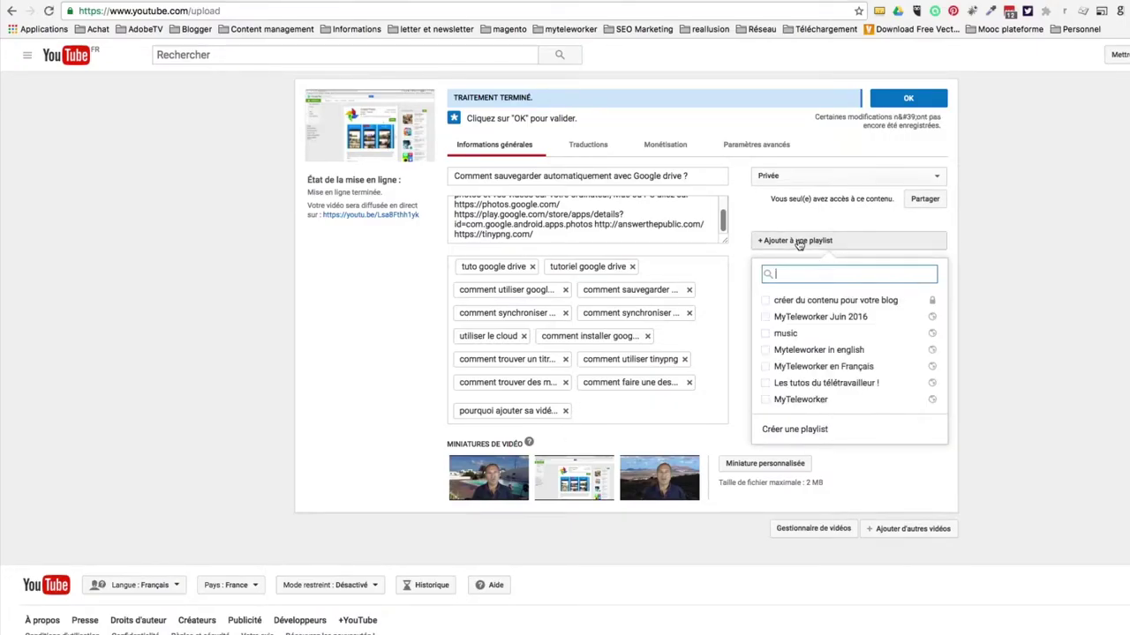
click(800, 303)
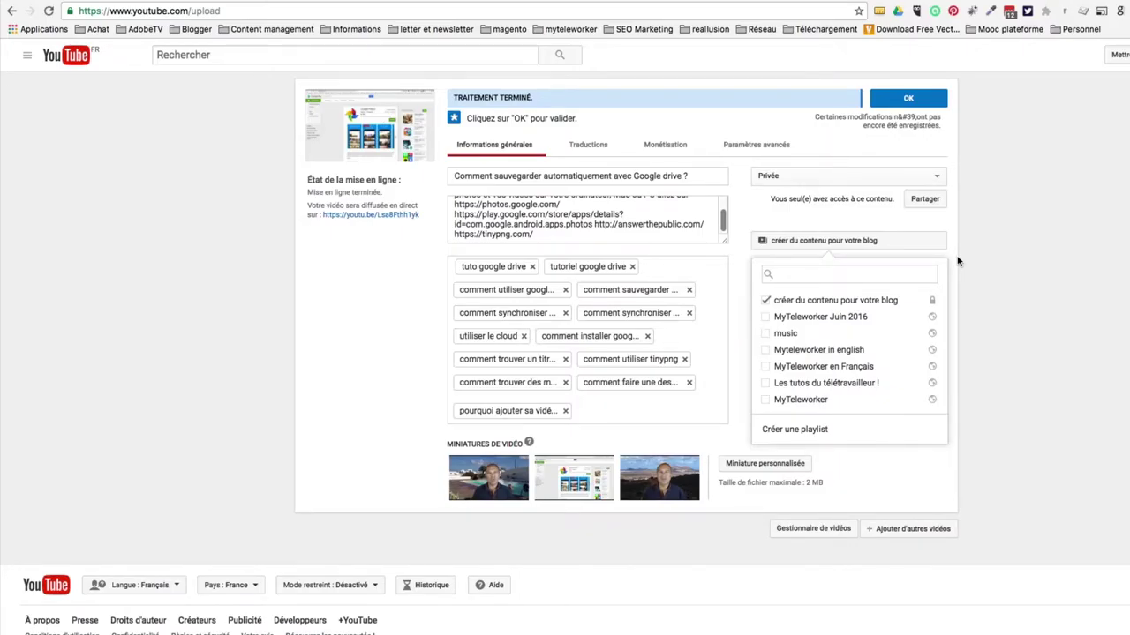
click(958, 262)
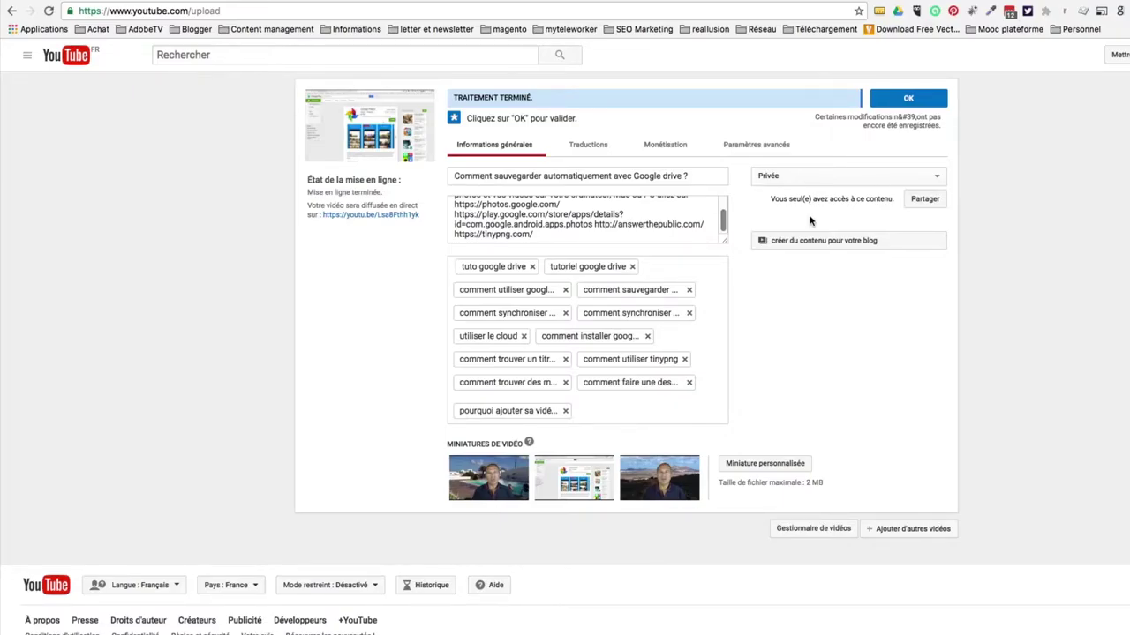
Set the video's visibility to Planifiée with 23 déc. 2016 as the publication date.
click(808, 179)
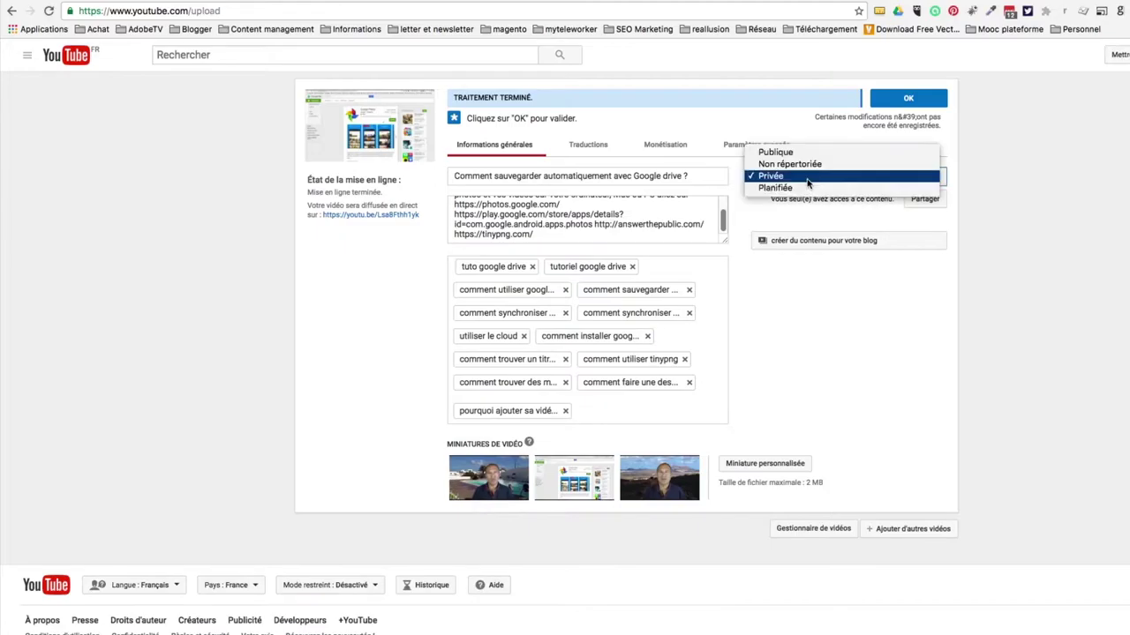
click(806, 189)
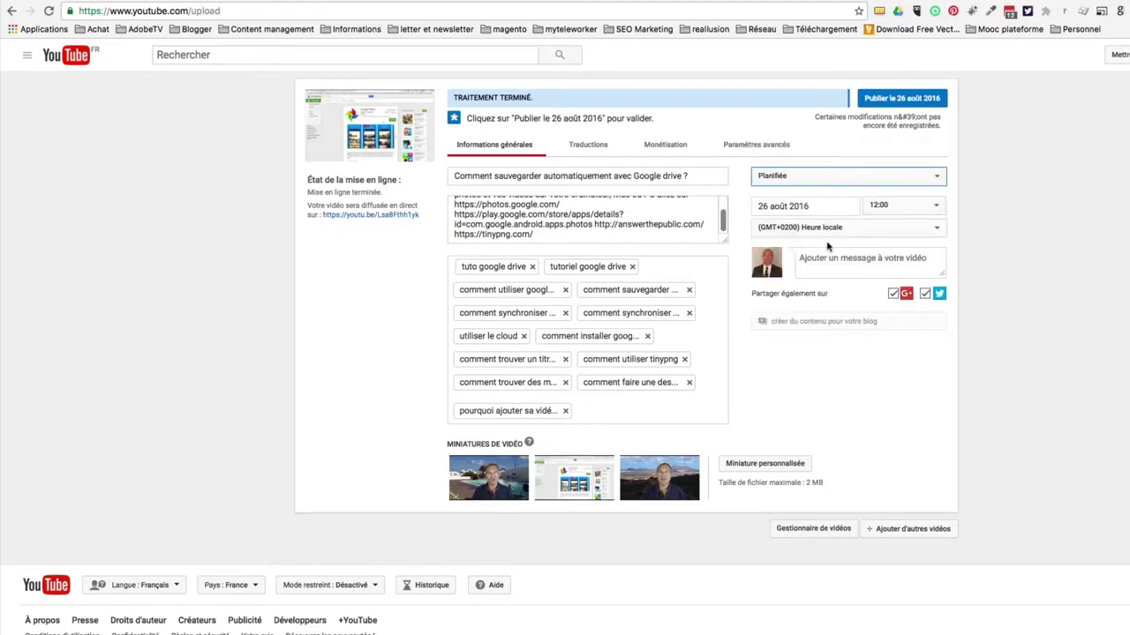
click(793, 207)
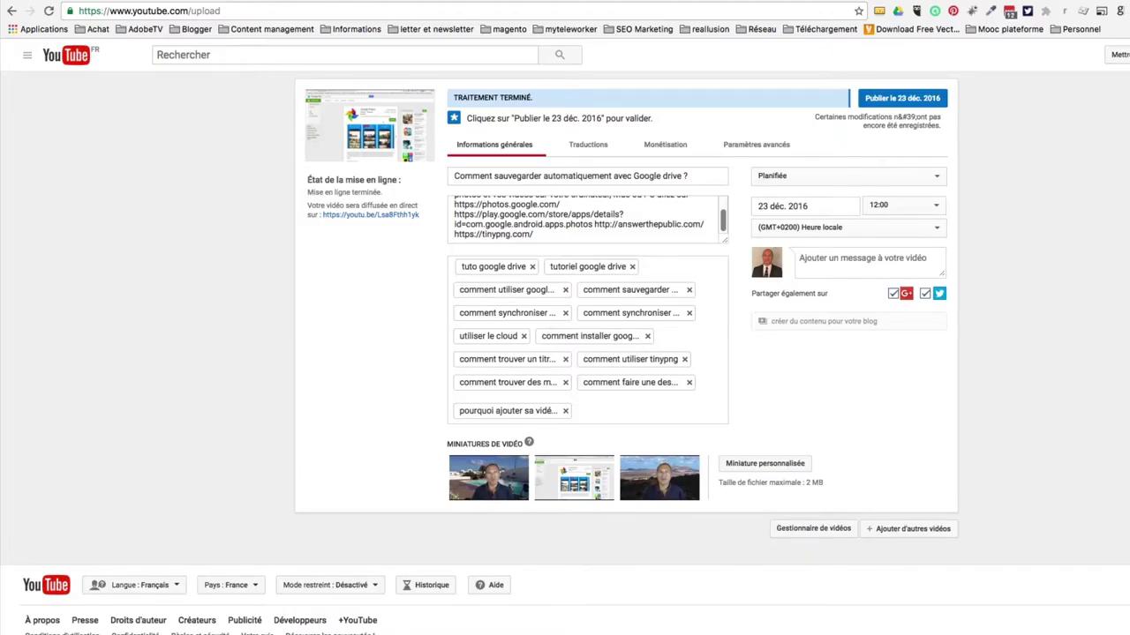
Enter the share message "Comment sauvegarder ses #photos et #vidéos avec #Google #Drive" and upload drive (1).jpg as the custom thumbnail.
text(Comment sauvegarder ses #photos et #vidéos avec #Google #Drive)
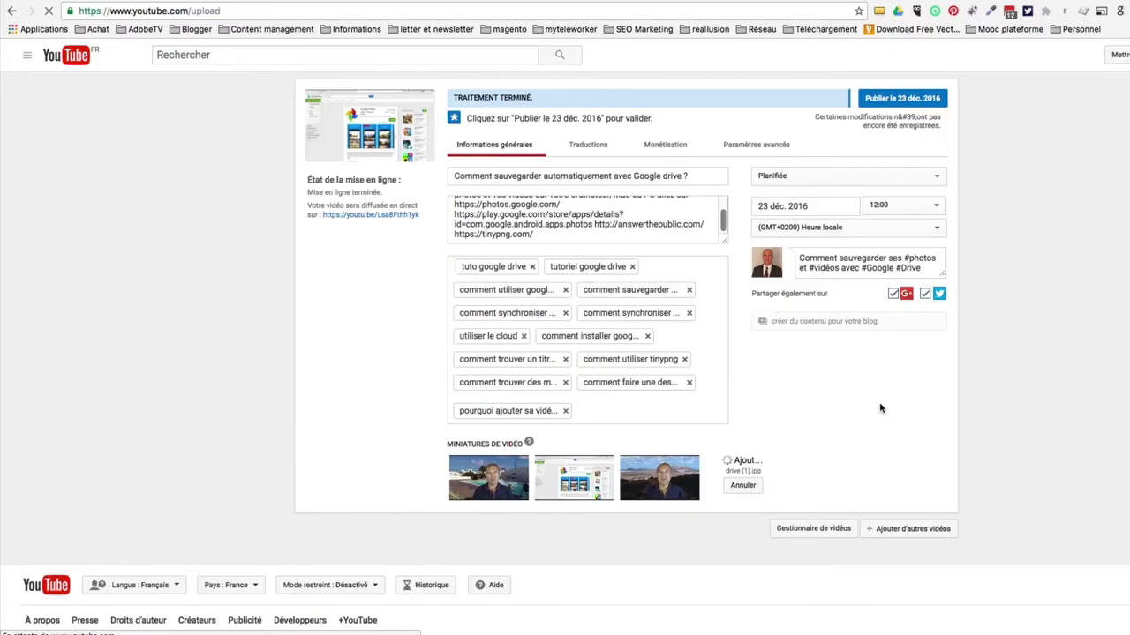
mouse_move(719, 484)
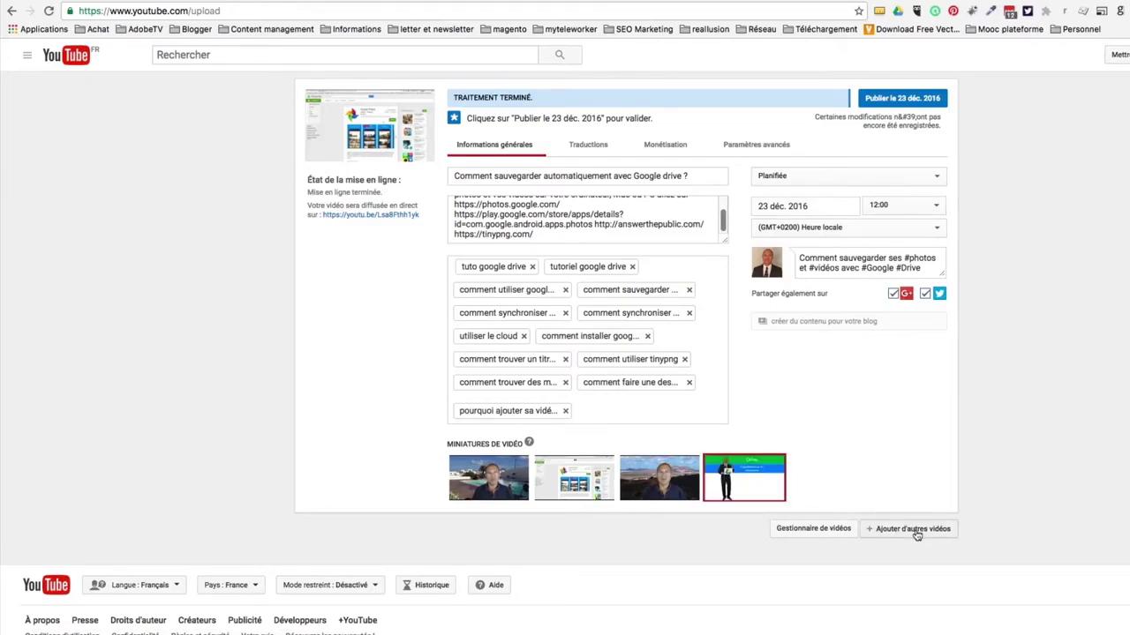
scroll(913, 534, down, 1)
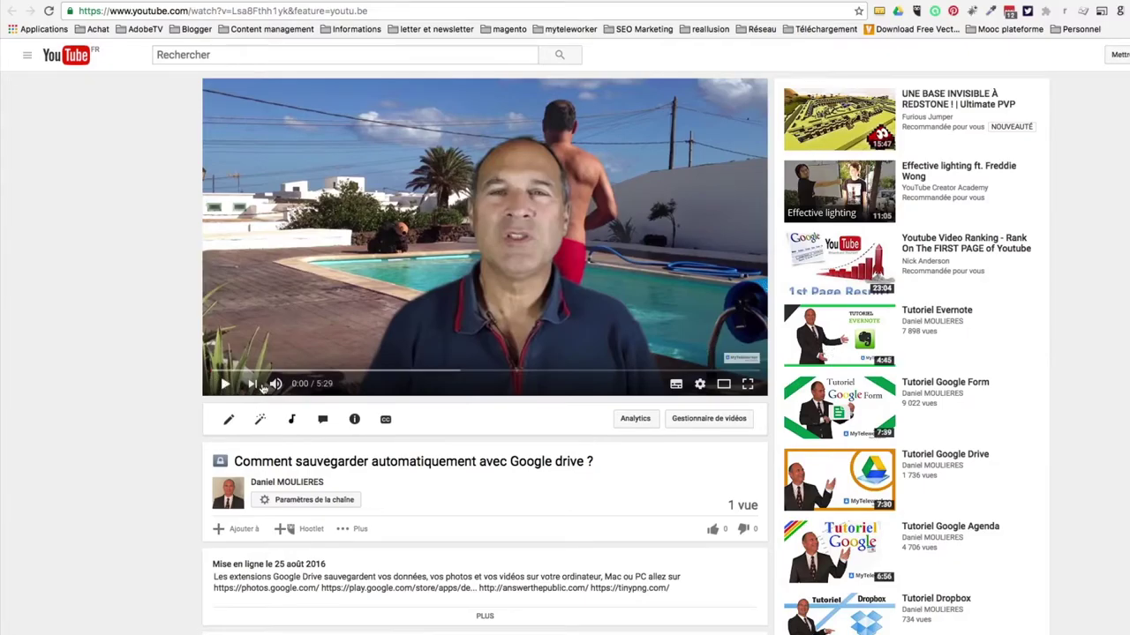
Play the start of the video on its watch page, and jump to the closing screen at about 5:20.
click(224, 385)
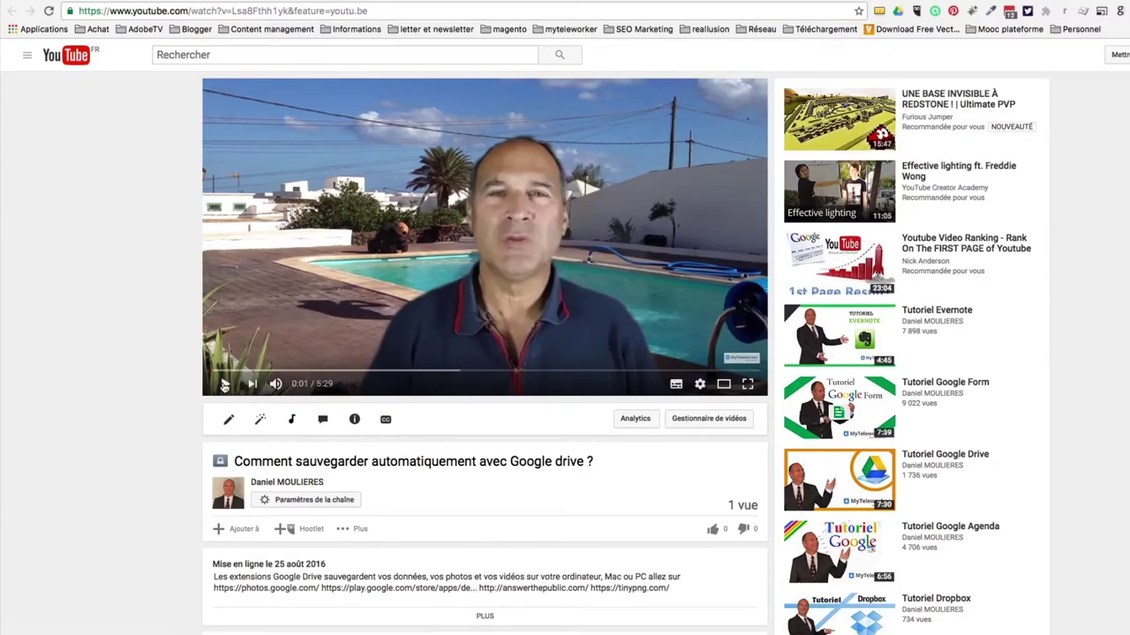
click(226, 386)
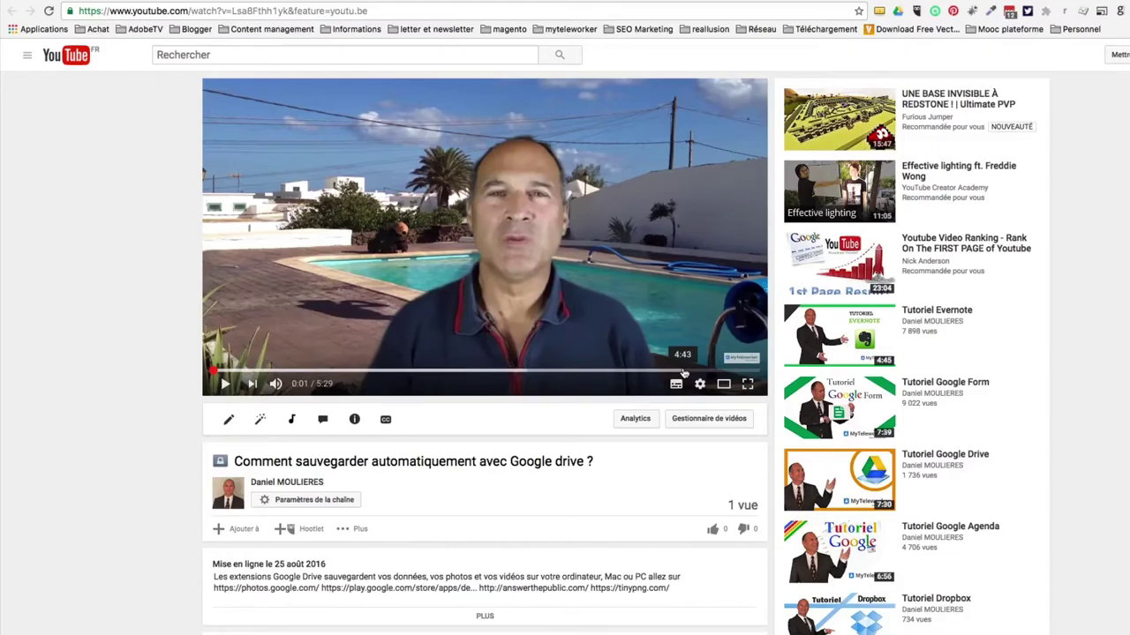
click(749, 372)
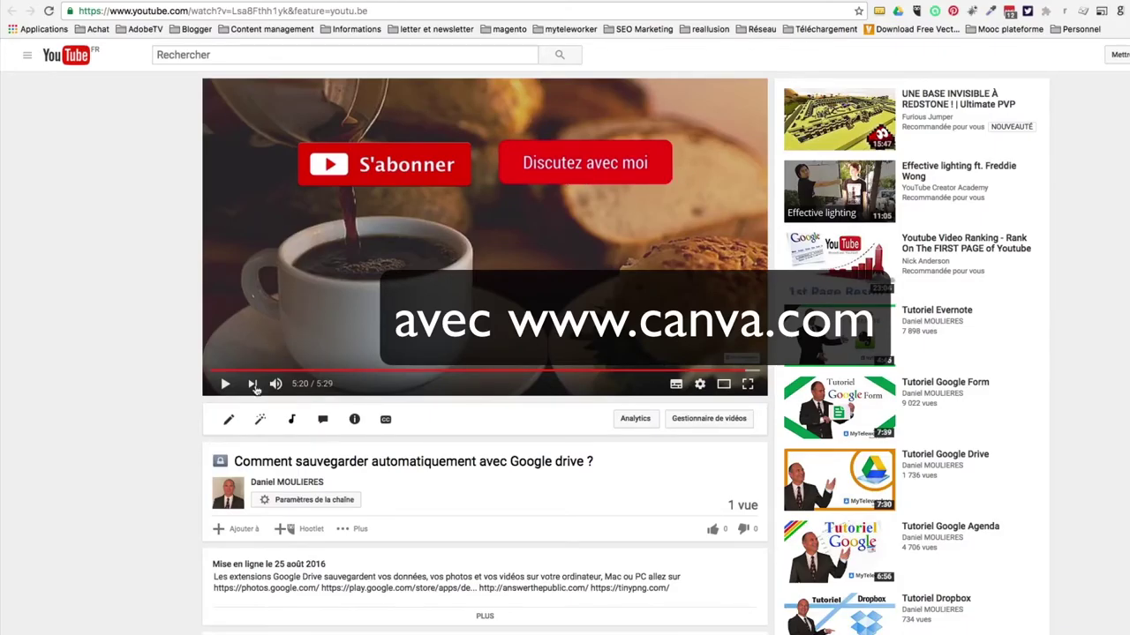
Open the annotations editor for this video and move the playback position to 5:19 on the closing screen.
click(227, 418)
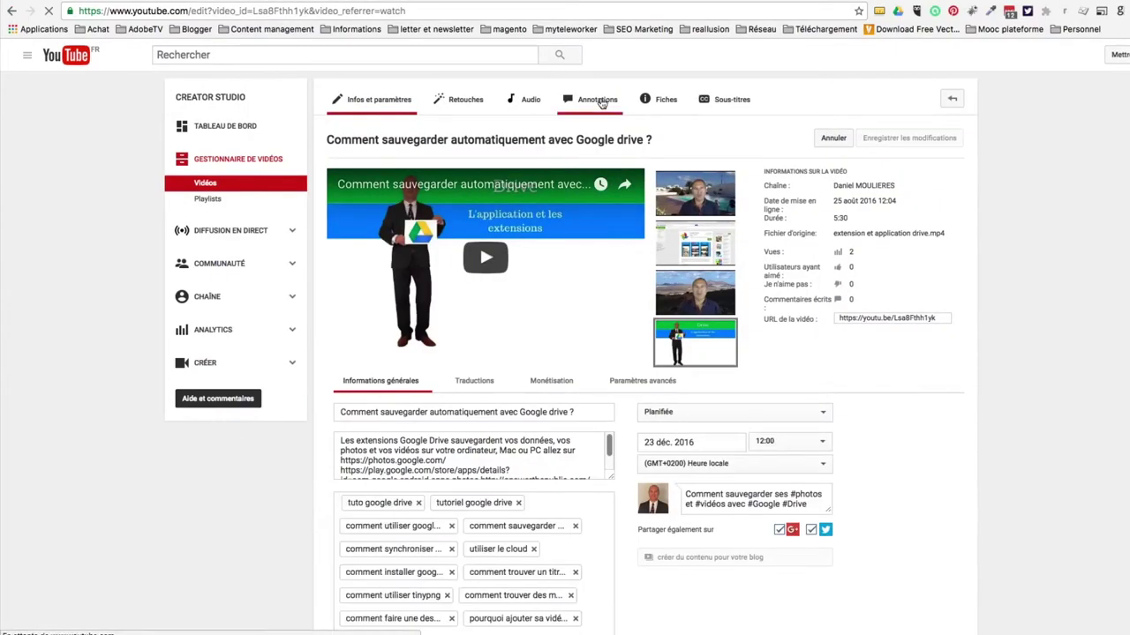
click(601, 103)
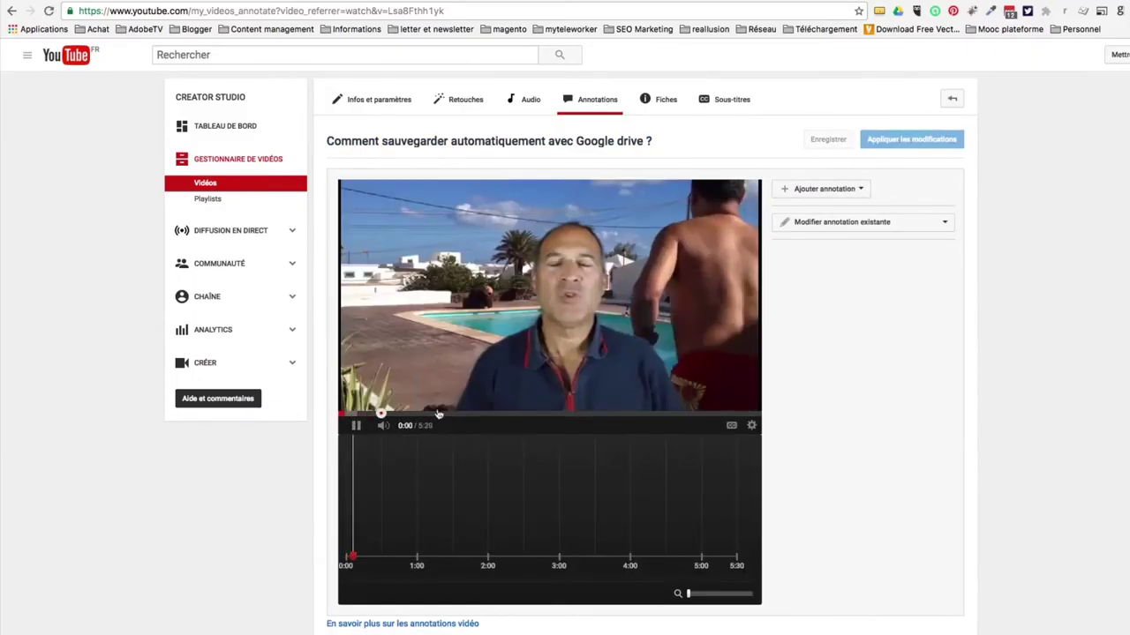
drag(702, 413, 742, 414)
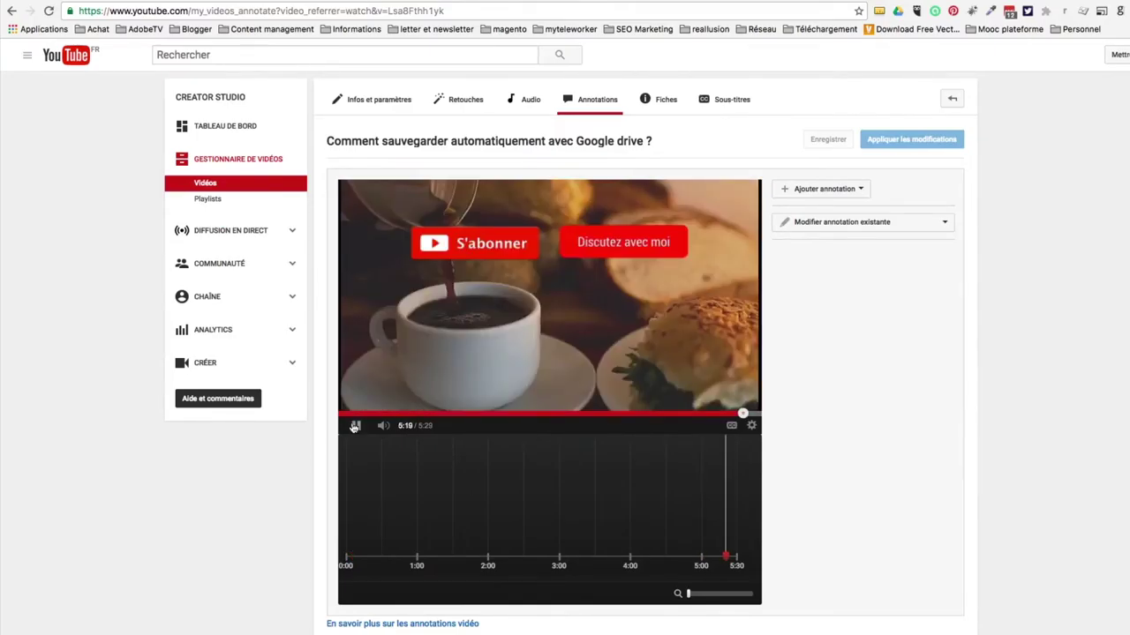